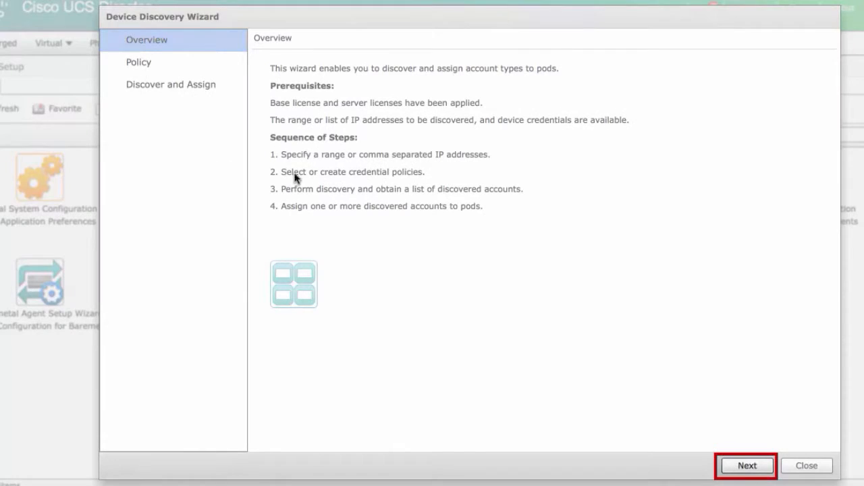
# - Advance to the Policy step and enter the IP range 172.31.240.40-172.31.240.110
pyautogui.click(747, 466)
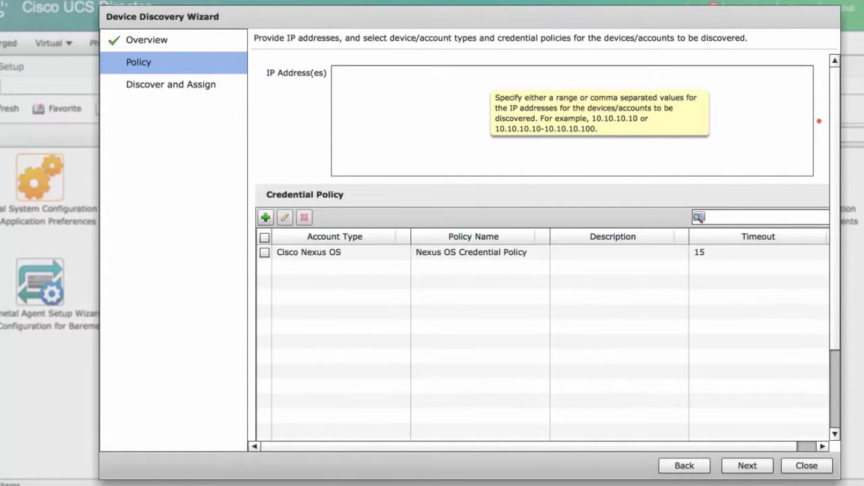
pyautogui.click(483, 78)
pyautogui.write('172.31.240.40-172.31.240.110')
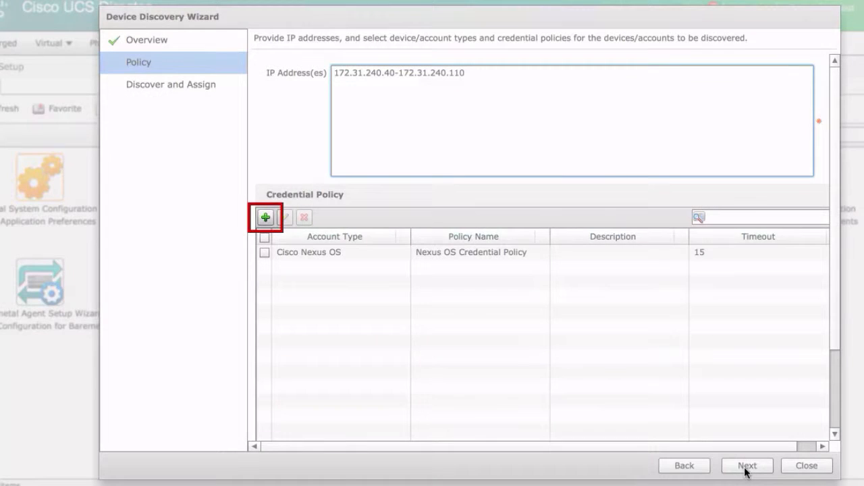
# - Start a UCSM-type credential policy named 'UCSM Credential Policy' with its login username and password
pyautogui.click(265, 218)
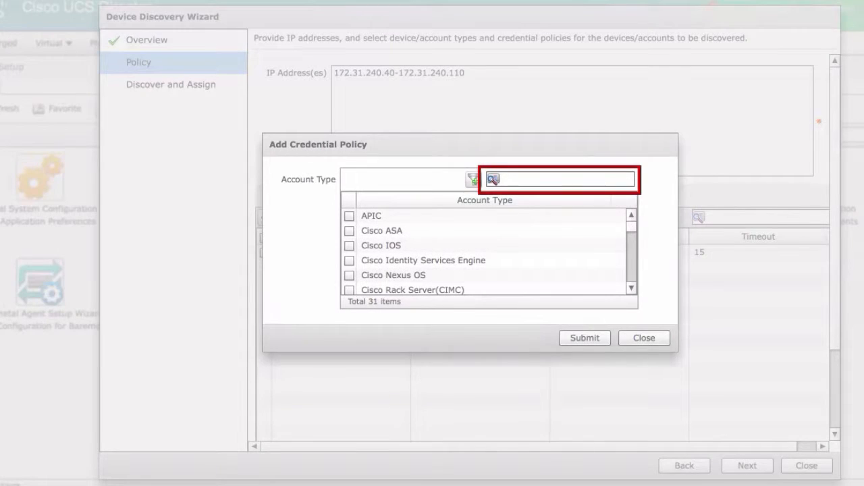
pyautogui.write('ucs')
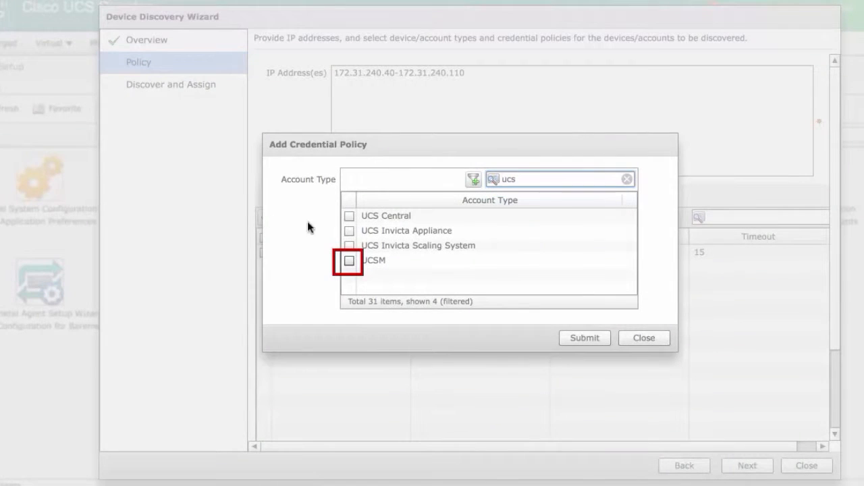
pyautogui.click(349, 261)
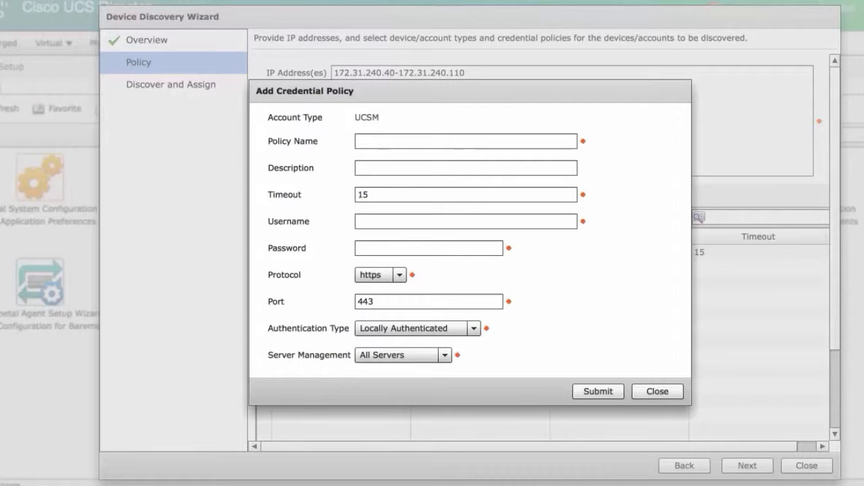
pyautogui.click(405, 141)
pyautogui.write('UCSM Credential Policy')
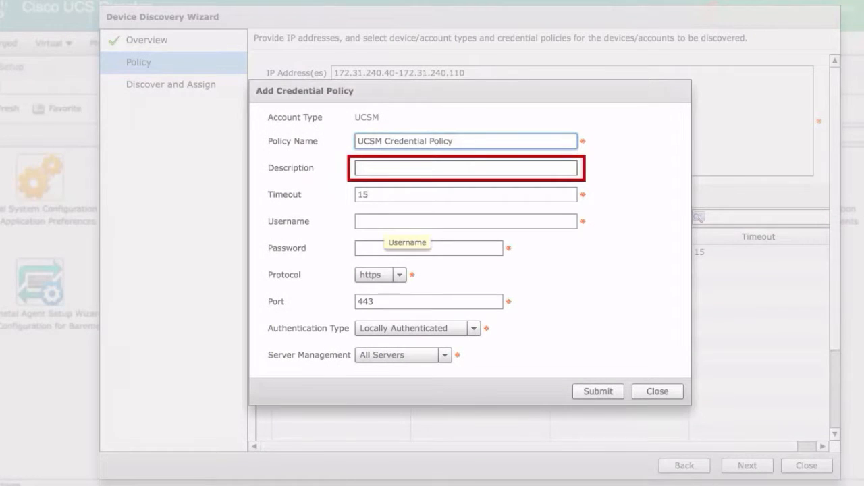
pyautogui.click(378, 221)
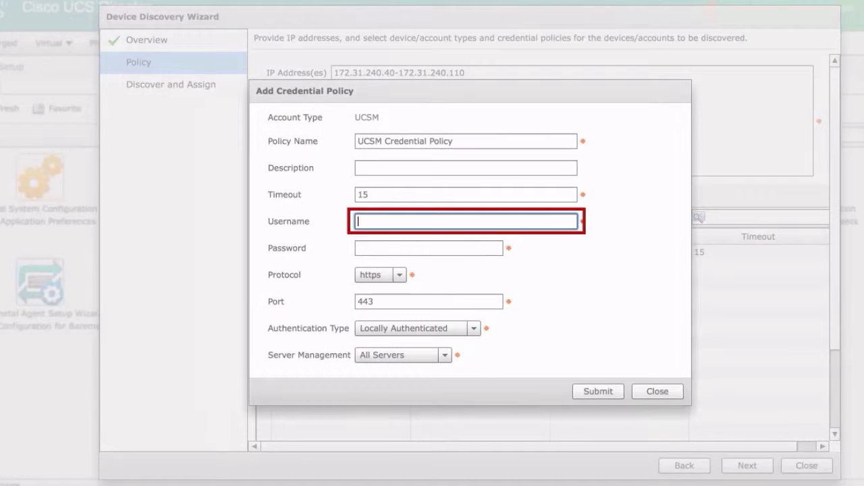
pyautogui.write('eagle')
pyautogui.press('Tab')
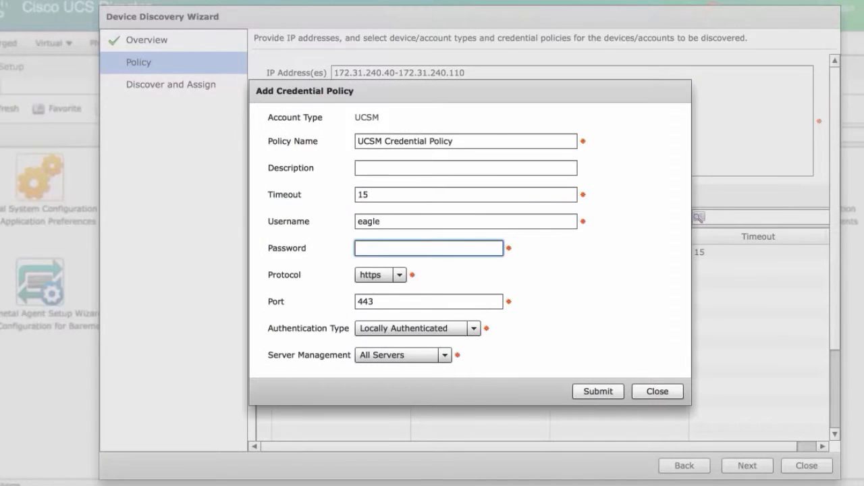
pyautogui.write('********')
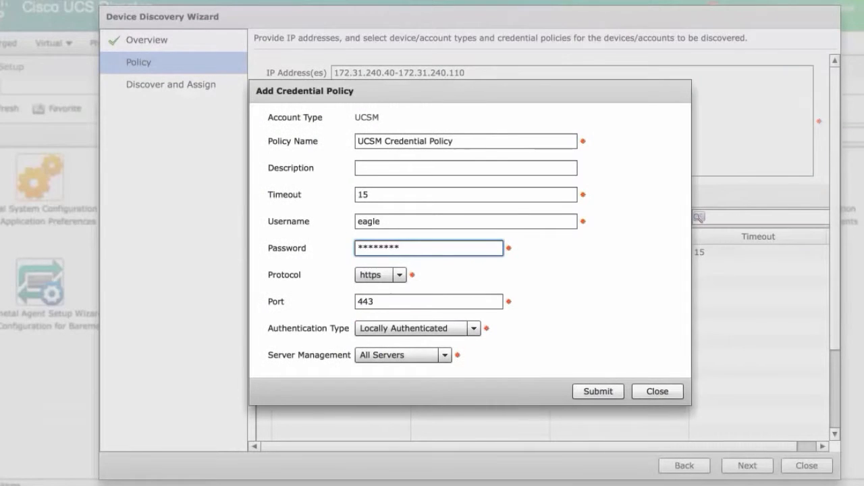
# - Keep https on port 443, local authentication and all servers, then submit the policy
pyautogui.click(361, 274)
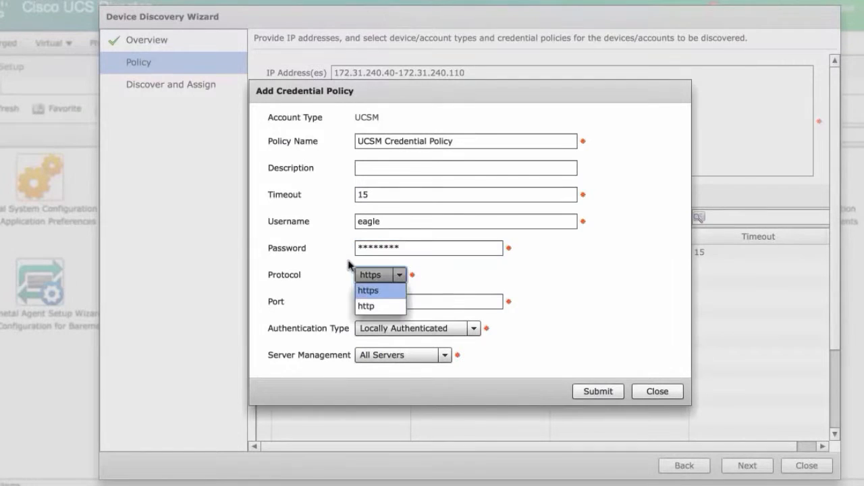
pyautogui.click(369, 307)
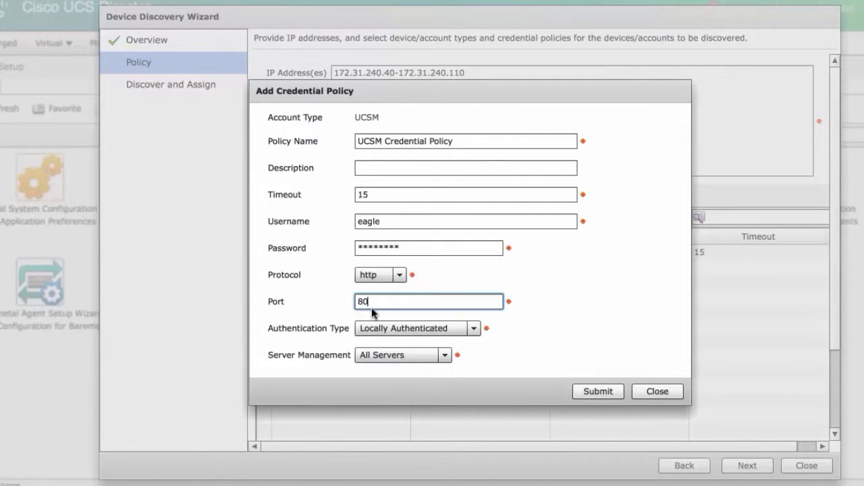
pyautogui.click(399, 276)
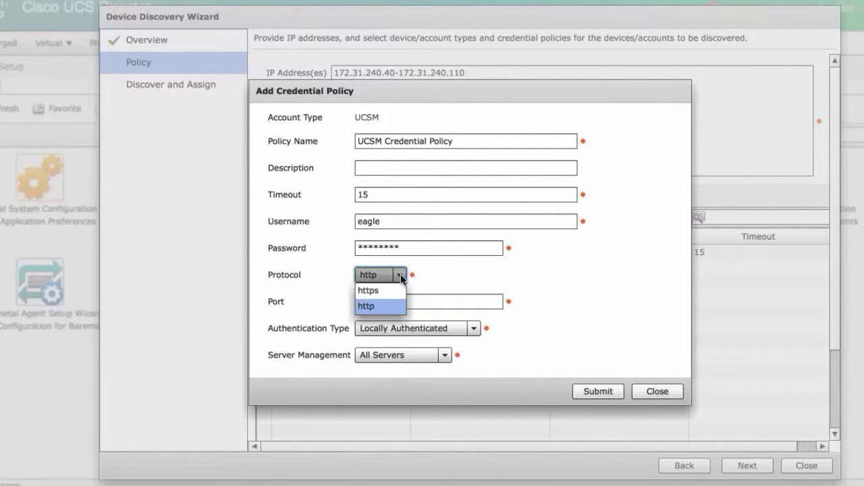
pyautogui.click(385, 291)
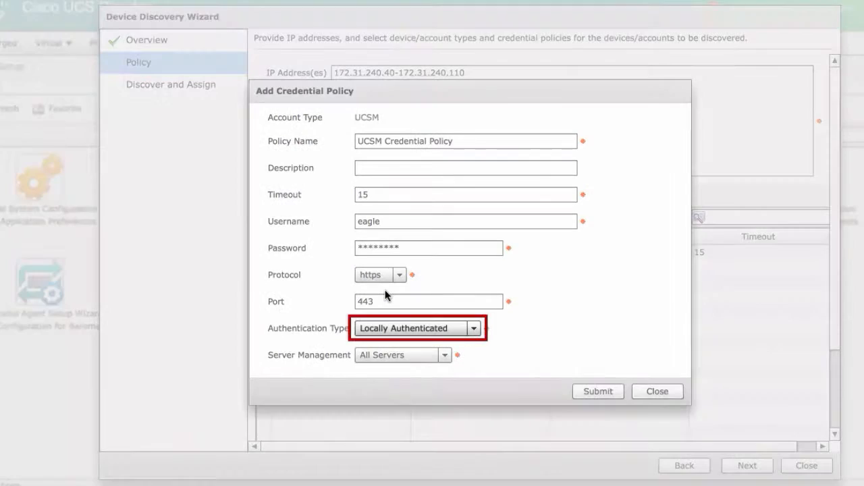
pyautogui.click(473, 328)
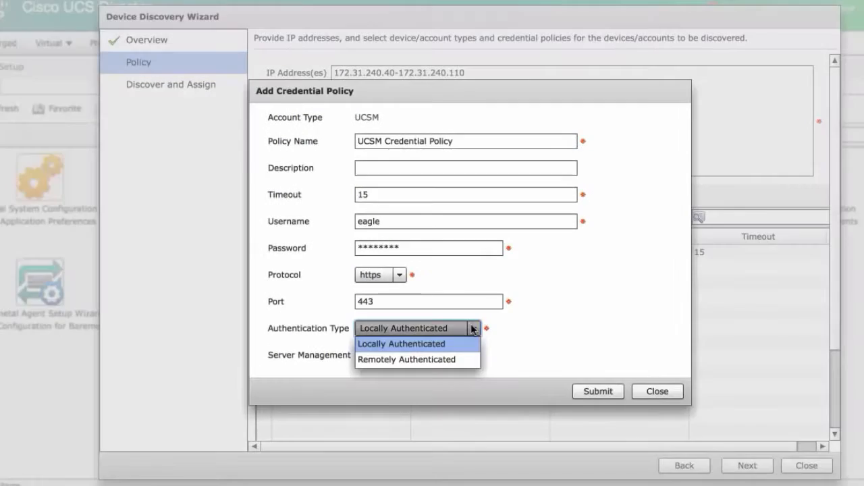
pyautogui.click(474, 329)
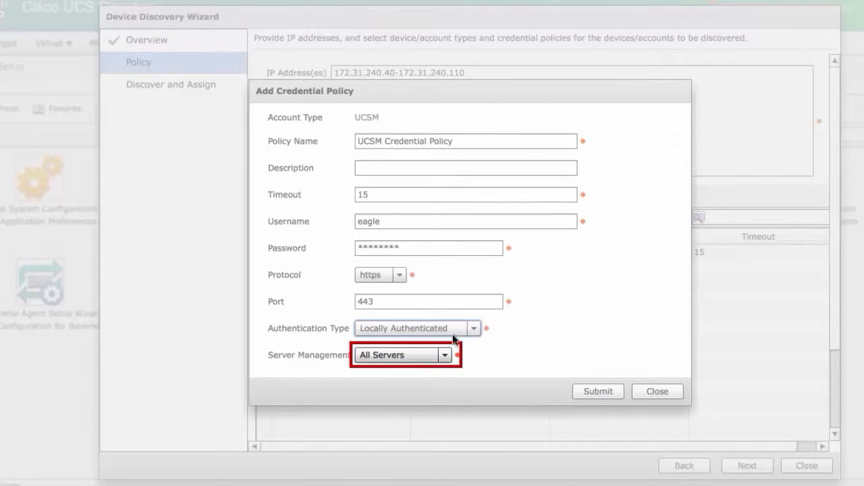
pyautogui.click(445, 356)
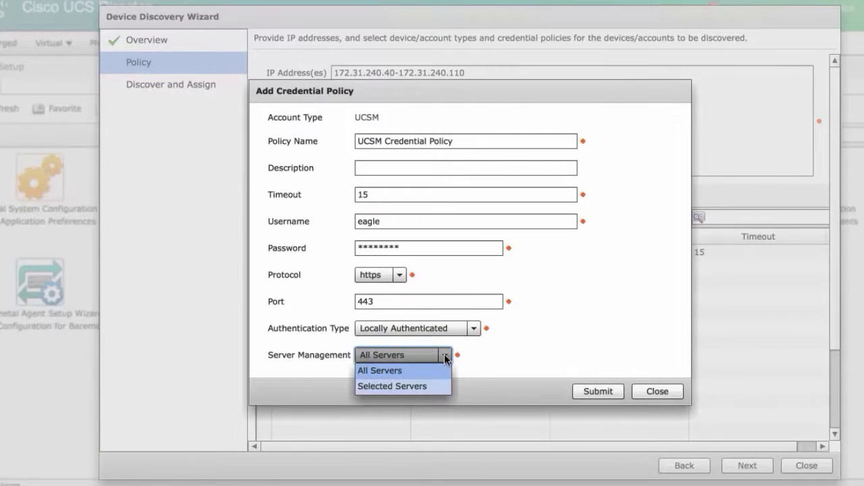
pyautogui.click(445, 356)
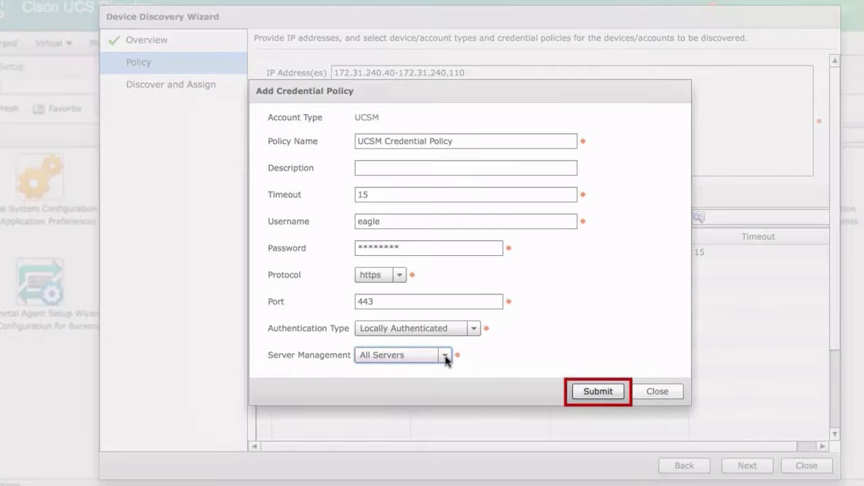
pyautogui.click(589, 391)
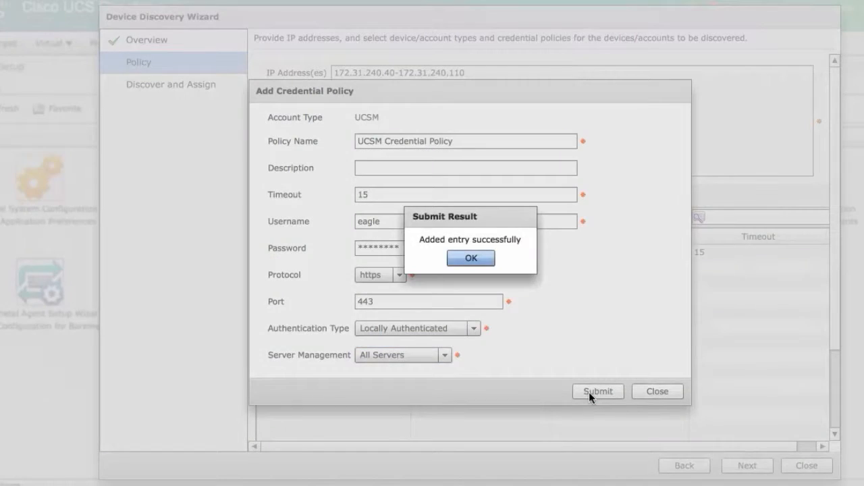
pyautogui.click(471, 260)
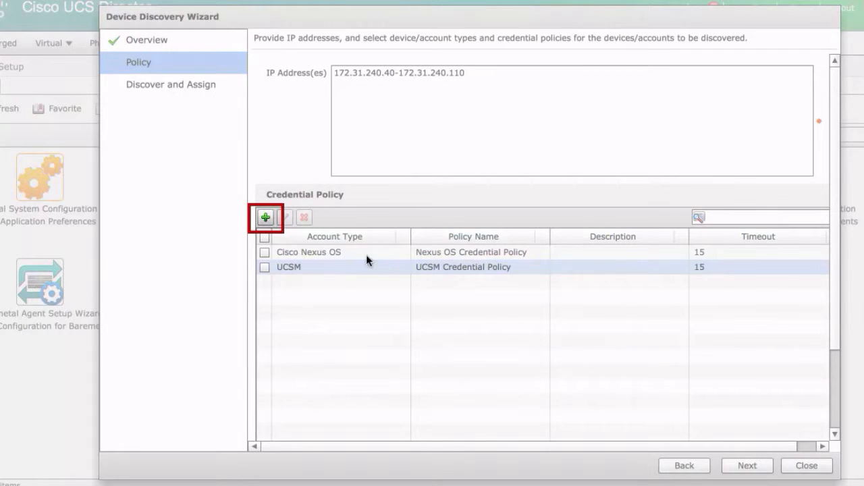
# - Add a VMware-type 'VMWare Credential Policy' with user ID root and the server password
pyautogui.click(265, 217)
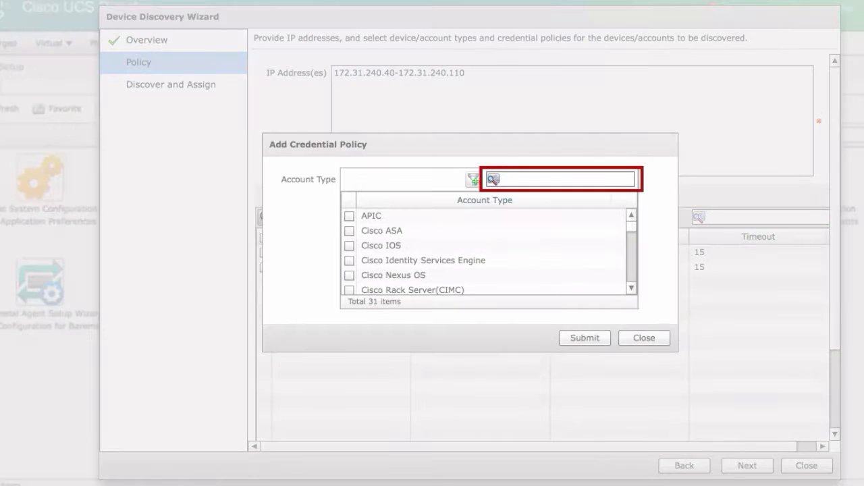
pyautogui.write('vm')
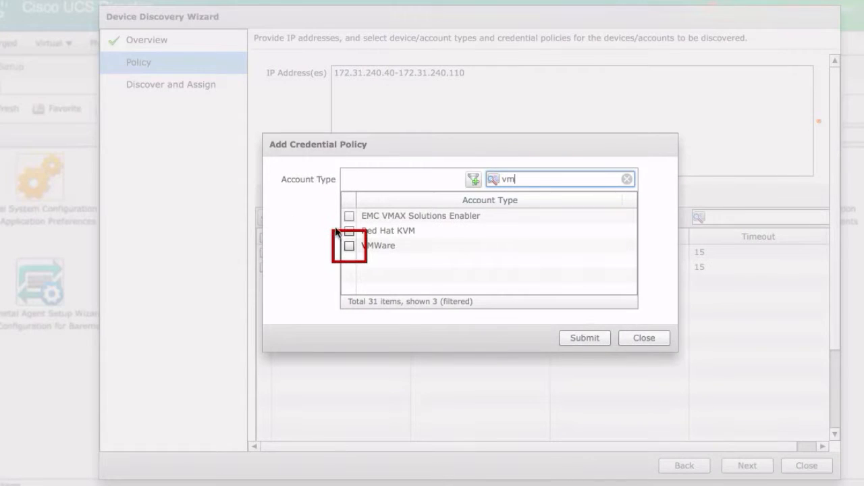
pyautogui.click(349, 246)
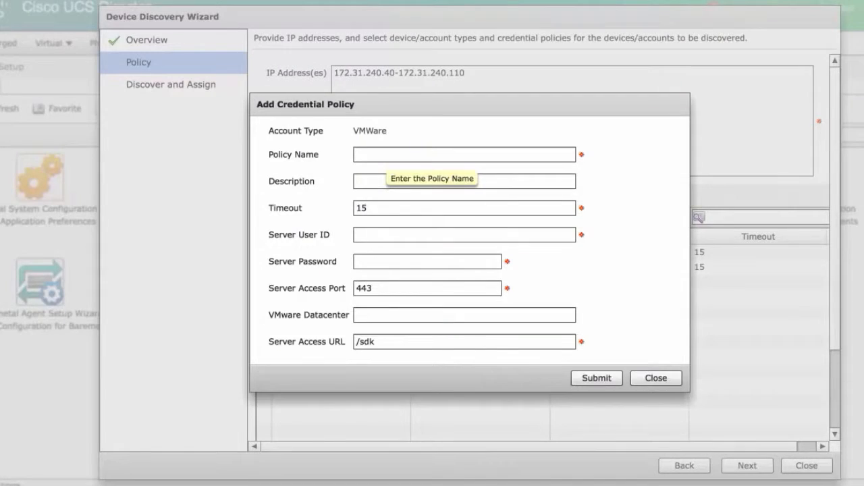
pyautogui.write('VMWare Credential Policy')
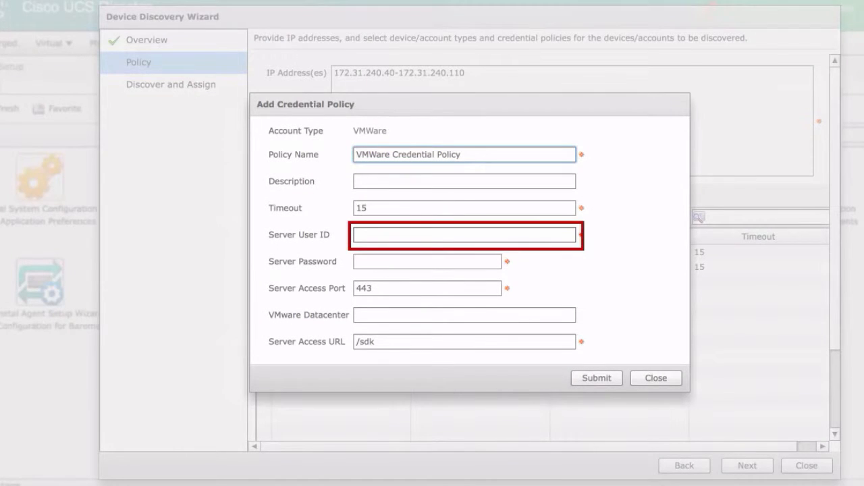
pyautogui.click(463, 235)
pyautogui.write('root')
pyautogui.press('Tab')
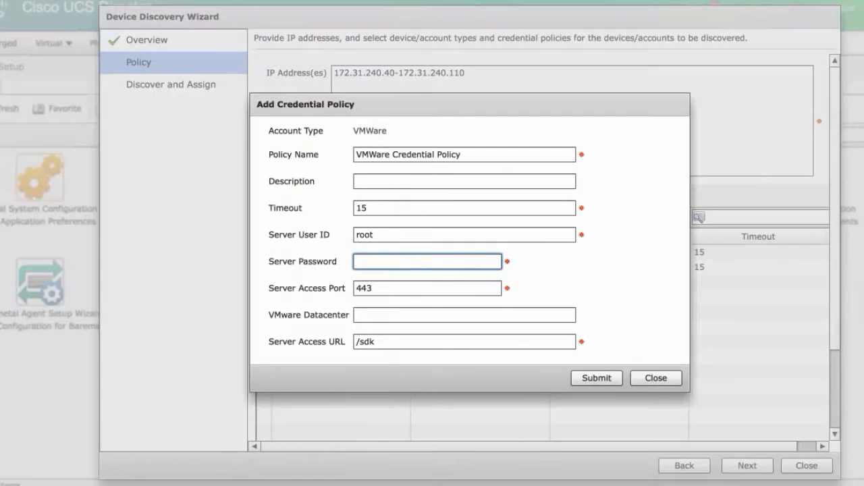
pyautogui.write('******')
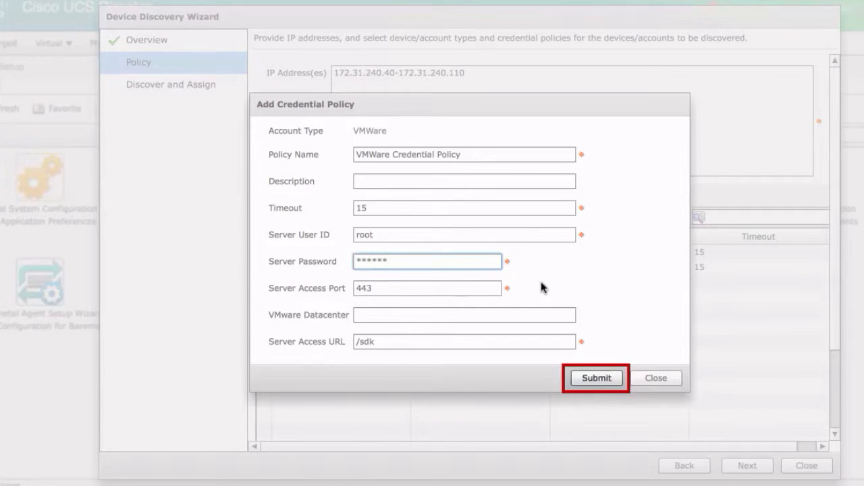
pyautogui.click(597, 379)
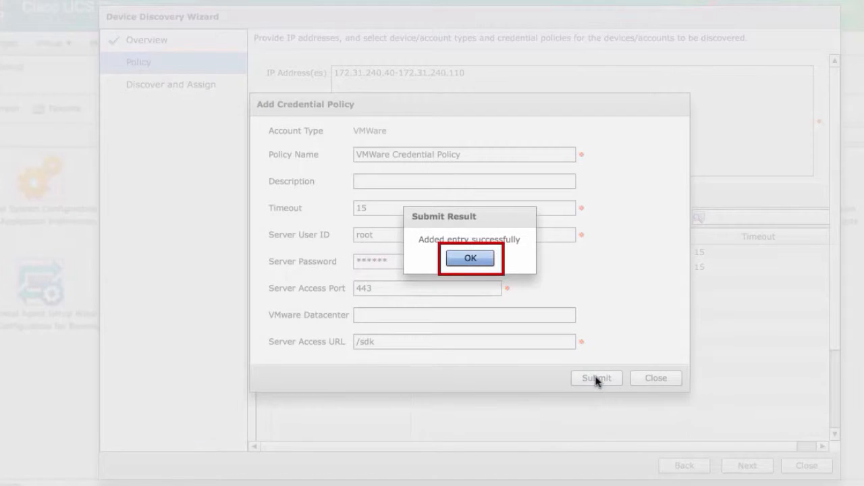
pyautogui.click(471, 259)
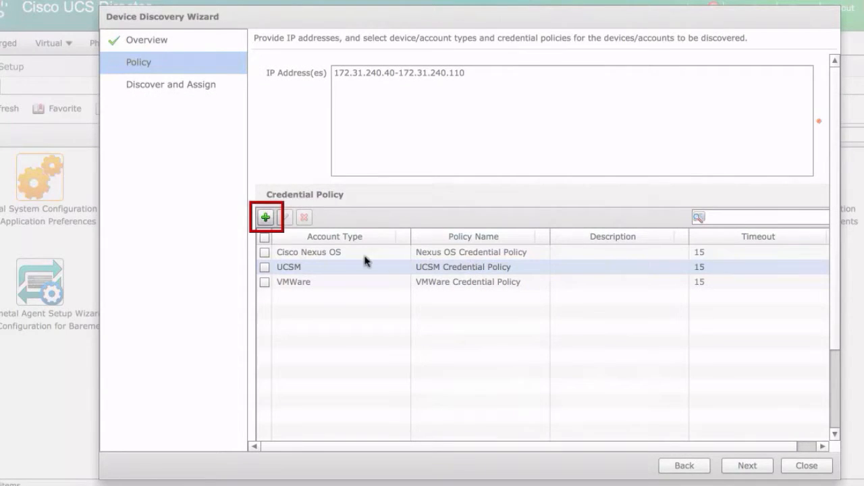
# - Fill in a NetApp ONTAP-type 'NetApp ONTAP Credential Policy' with login username and password
pyautogui.click(264, 218)
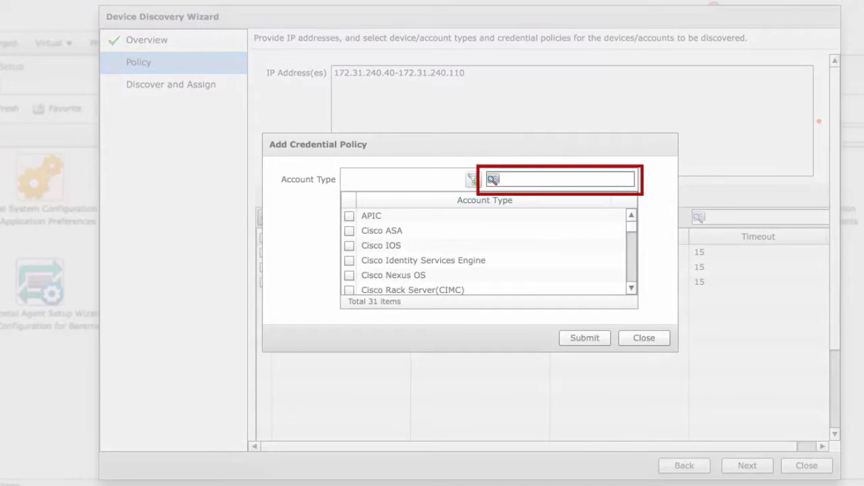
pyautogui.write('net')
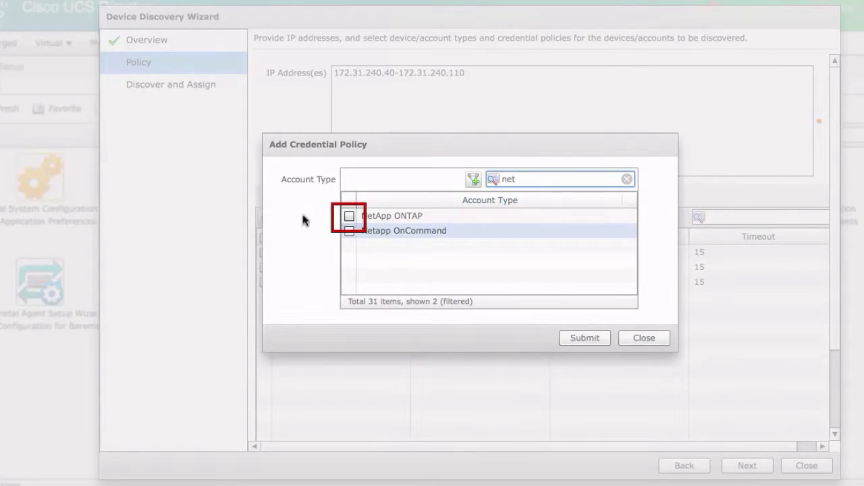
pyautogui.click(349, 218)
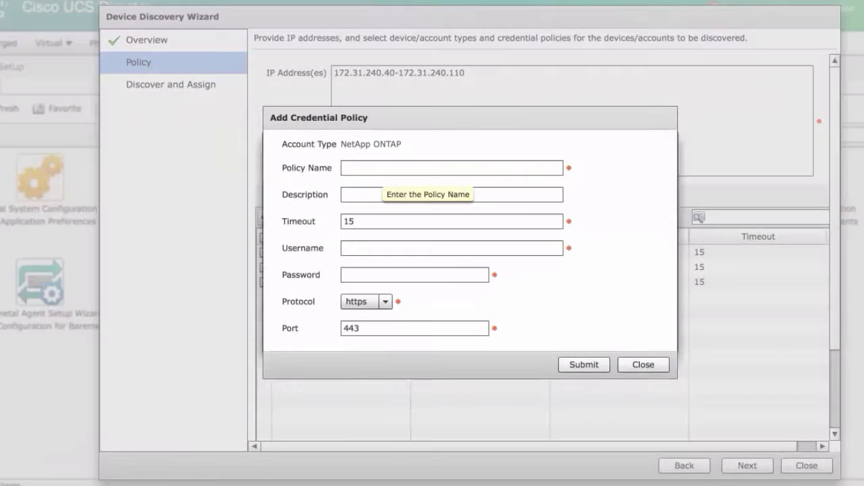
pyautogui.click(376, 168)
pyautogui.write('NetApp ONTAP Credential Policy')
pyautogui.click(452, 249)
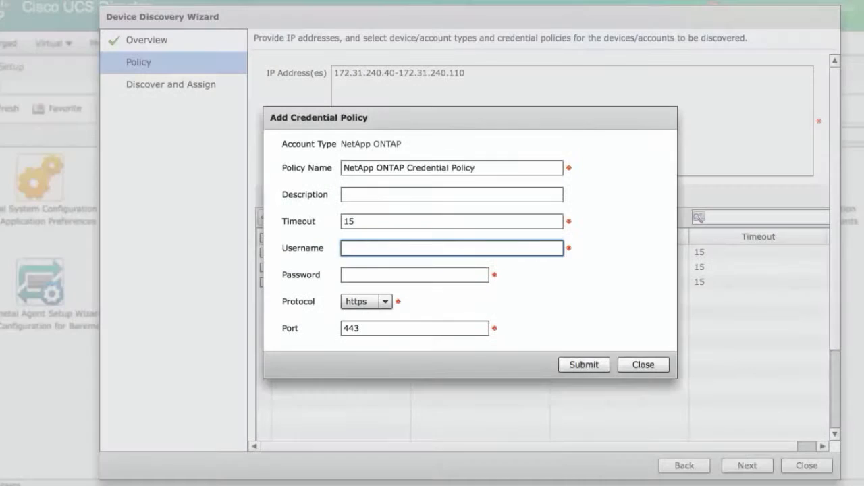
pyautogui.write('eagle')
pyautogui.press('Tab')
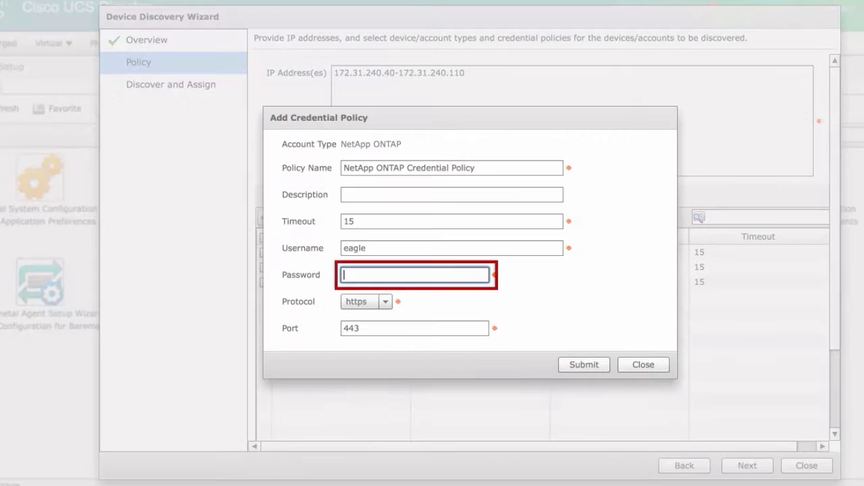
pyautogui.write('*******')
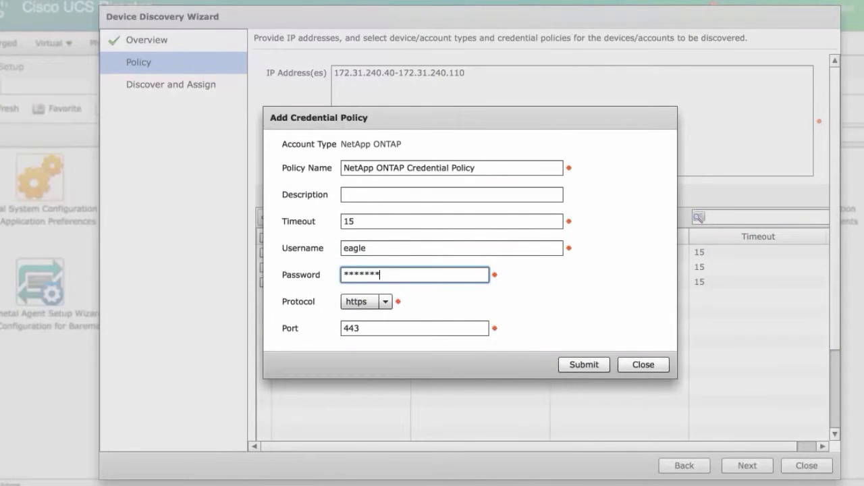
pyautogui.write('*')
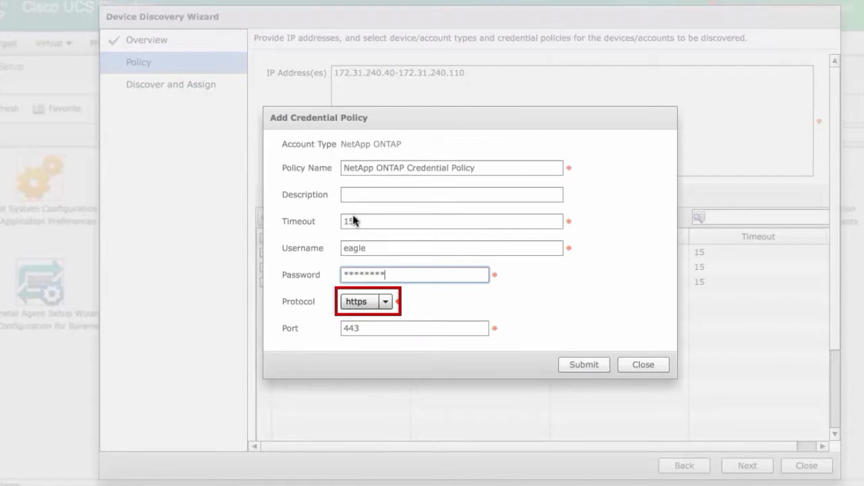
# - Keep https, save the NetApp policy, select all four credential policies and continue
pyautogui.click(385, 303)
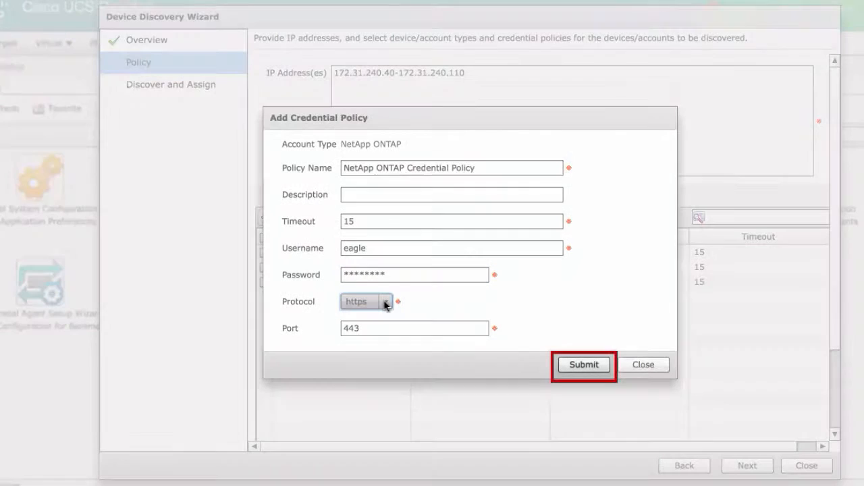
pyautogui.click(585, 365)
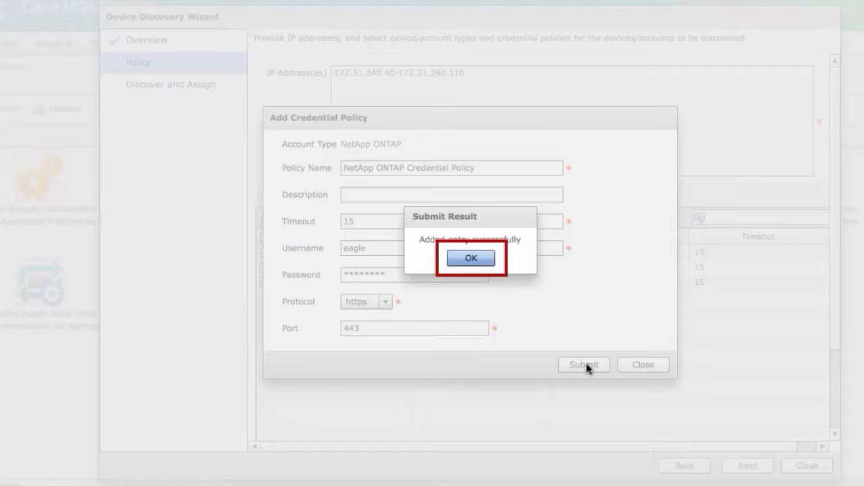
pyautogui.click(470, 258)
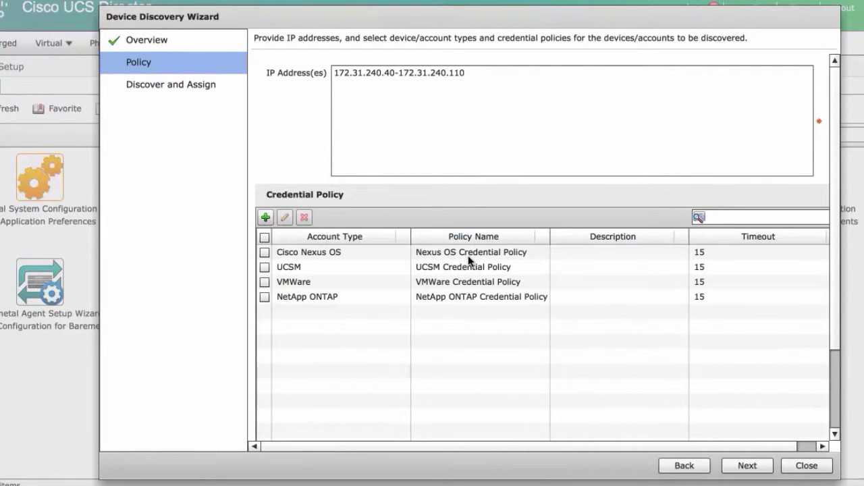
pyautogui.click(263, 238)
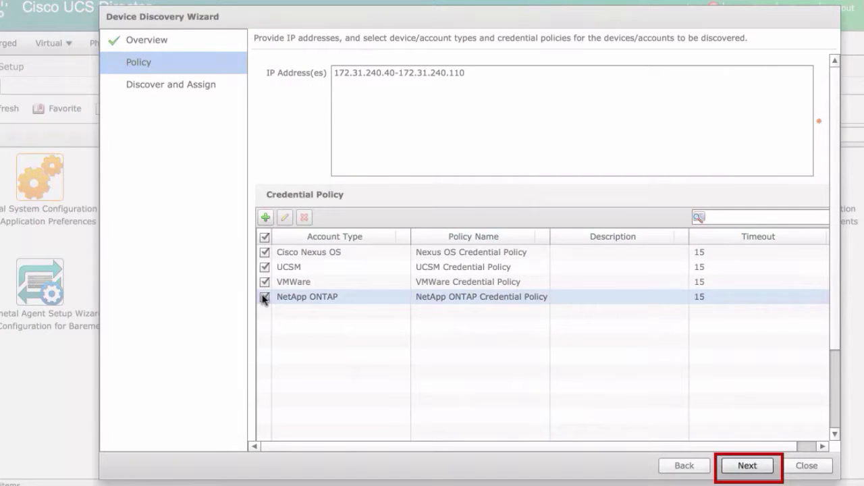
pyautogui.click(748, 465)
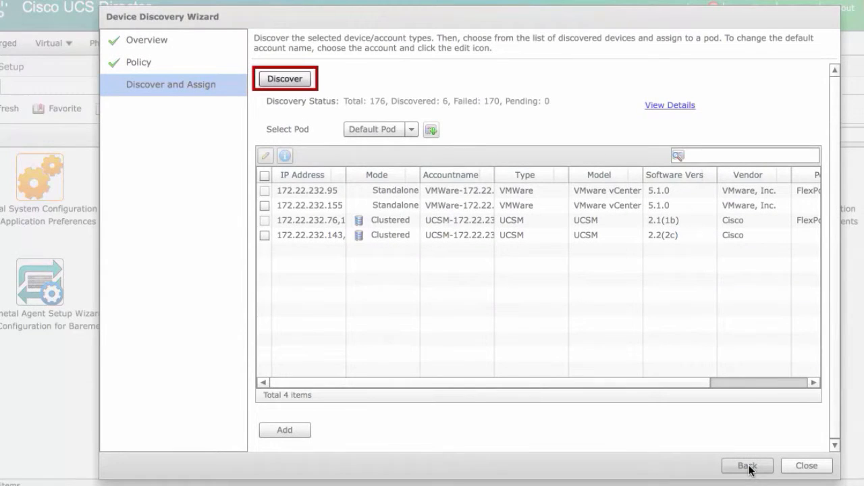
# - Run discovery on the range and review the 7 discovered and 64 failed IPs, leaving the pod unchanged
pyautogui.click(292, 79)
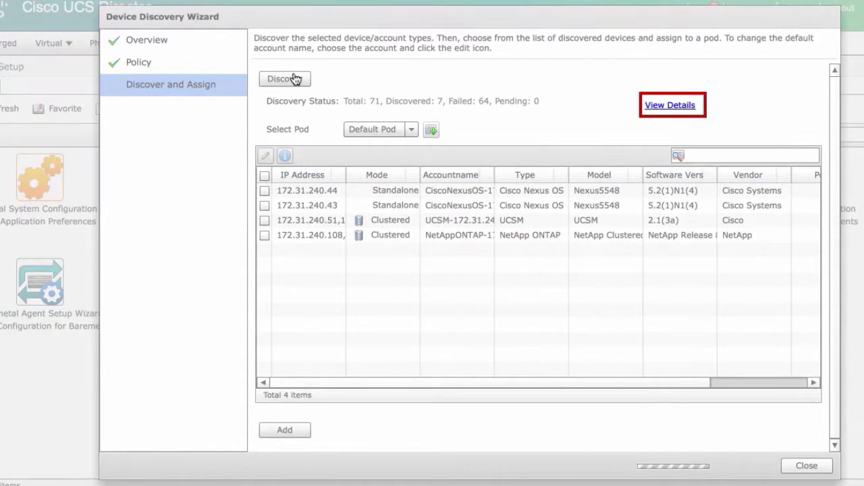
pyautogui.click(669, 105)
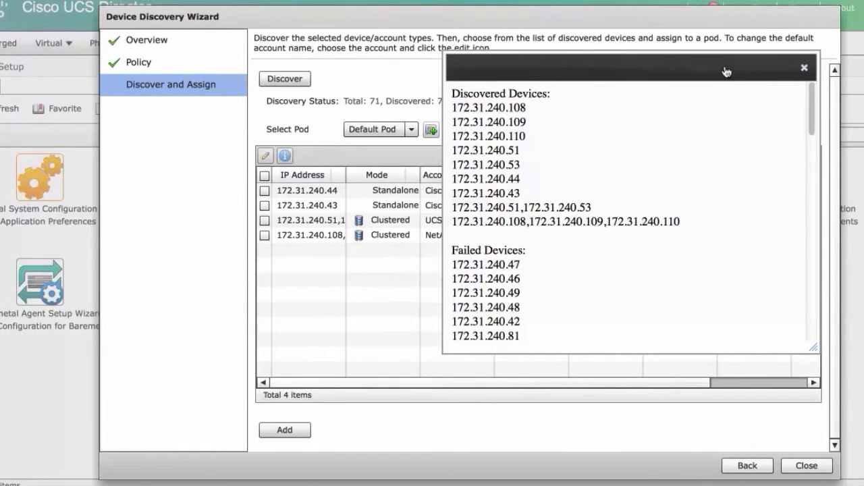
pyautogui.click(805, 68)
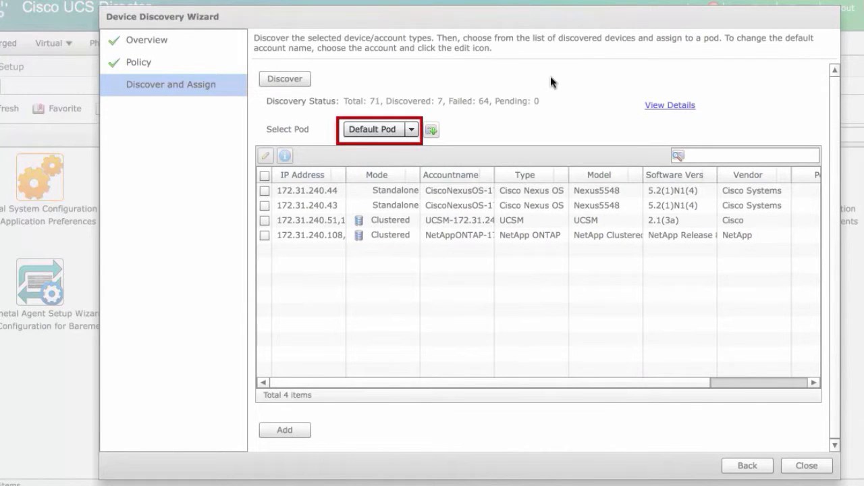
pyautogui.click(410, 129)
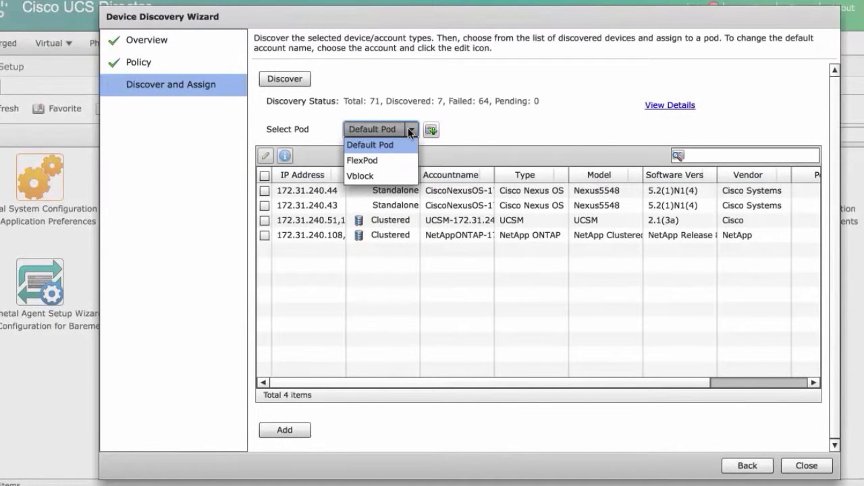
pyautogui.click(411, 134)
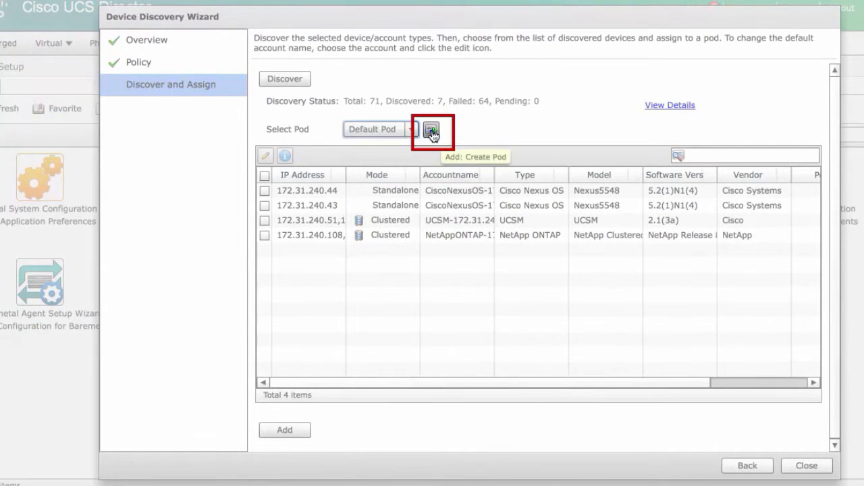
# - Add FlexPod pod 'Santa Clara Data Center' at site San Jose with its street address
pyautogui.click(431, 129)
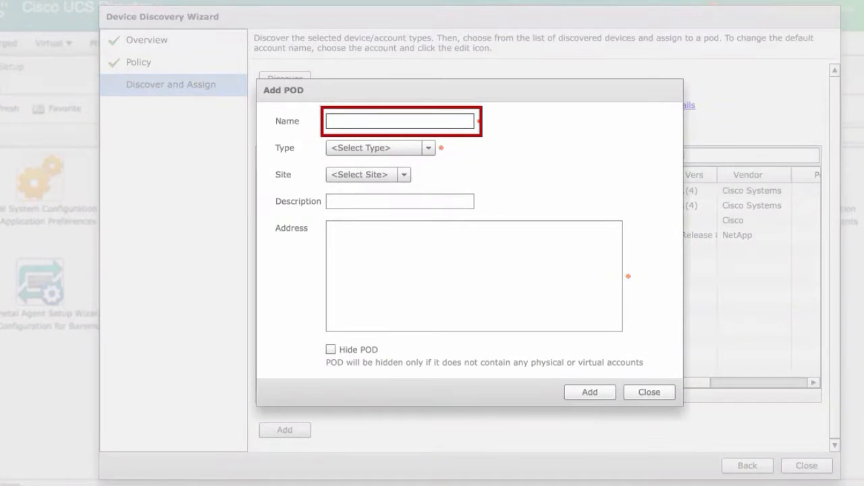
pyautogui.click(399, 121)
pyautogui.write('Santa Clara Data Center')
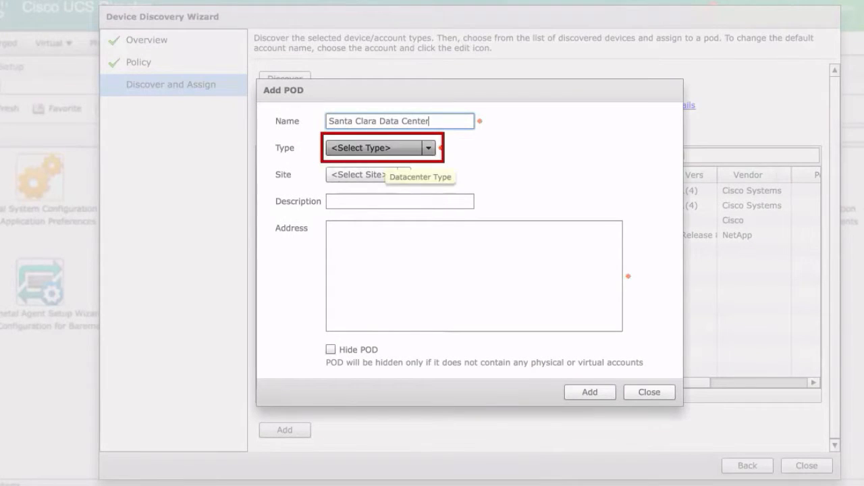
pyautogui.click(394, 148)
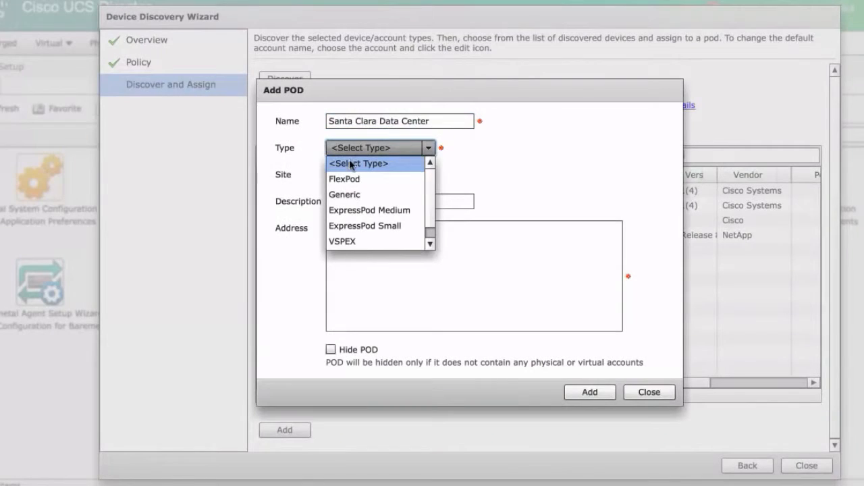
pyautogui.click(340, 180)
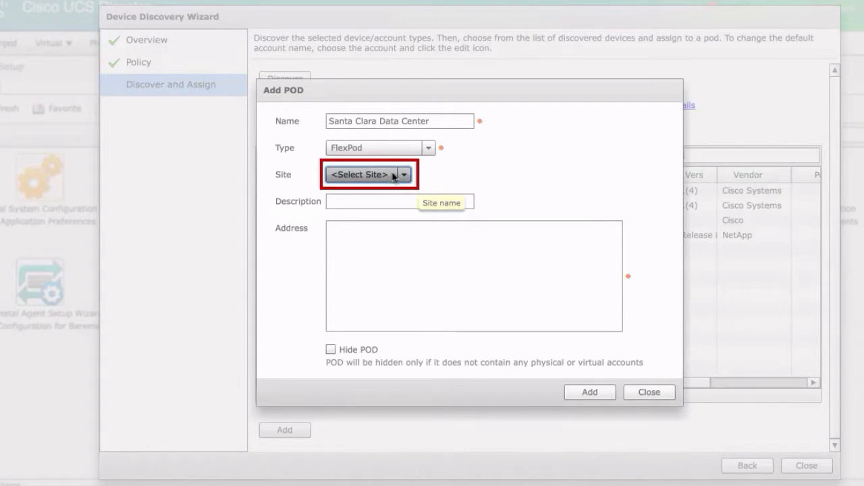
pyautogui.click(395, 175)
pyautogui.click(357, 204)
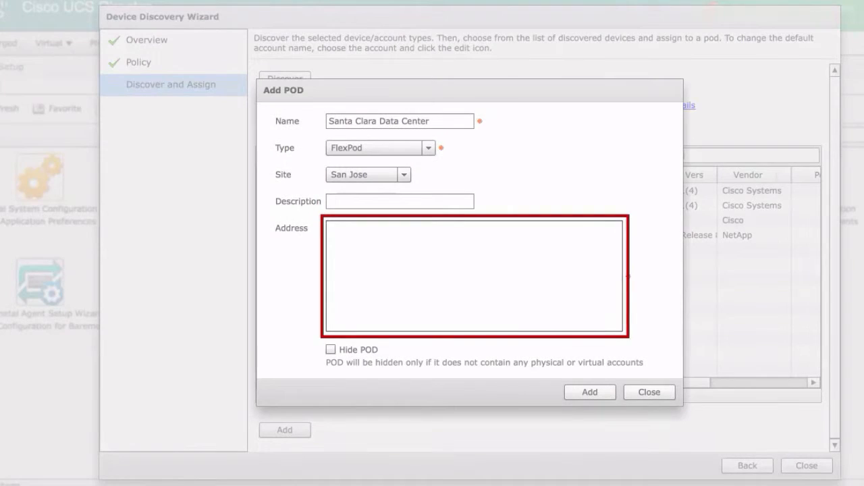
pyautogui.write('1234 Santa Clara St, Santa Clara')
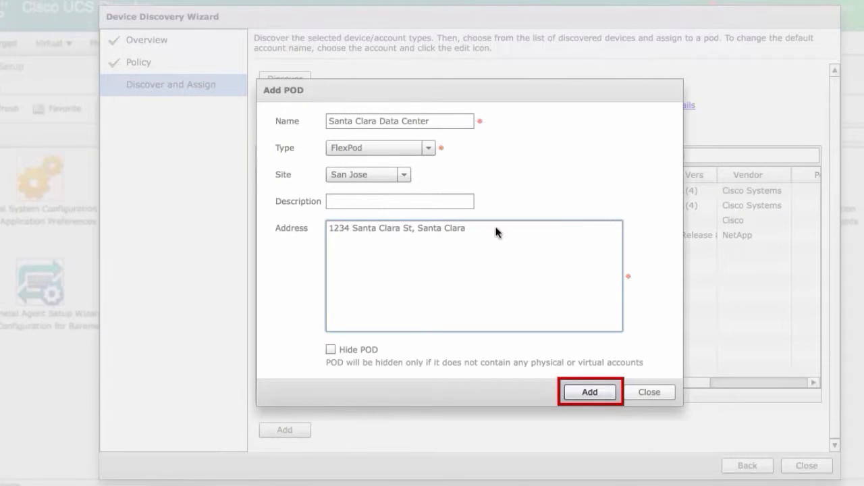
pyautogui.click(588, 389)
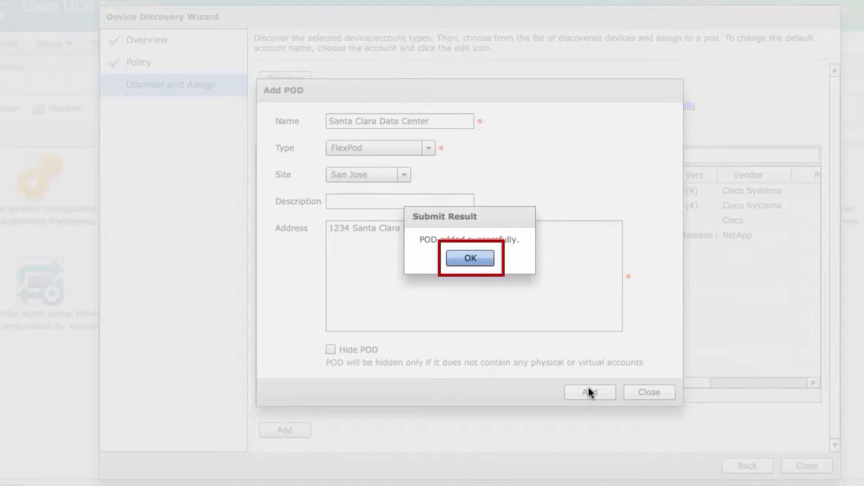
pyautogui.click(472, 258)
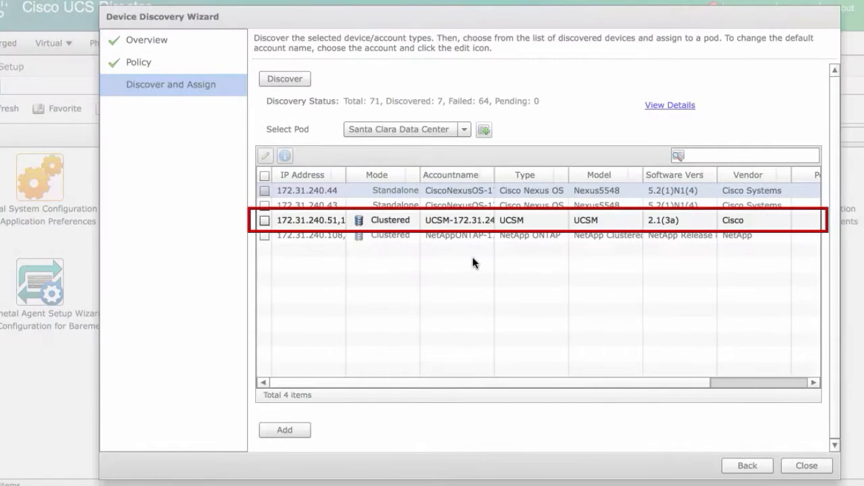
# - Leave the UCSM account name unchanged and save the NetApp account name NetAppONTAP-172.31.240.108
pyautogui.click(365, 219)
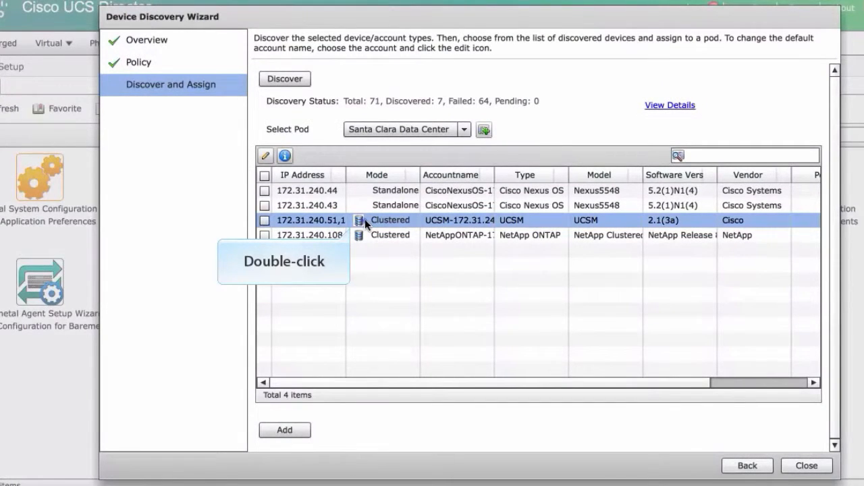
pyautogui.doubleClick(365, 219)
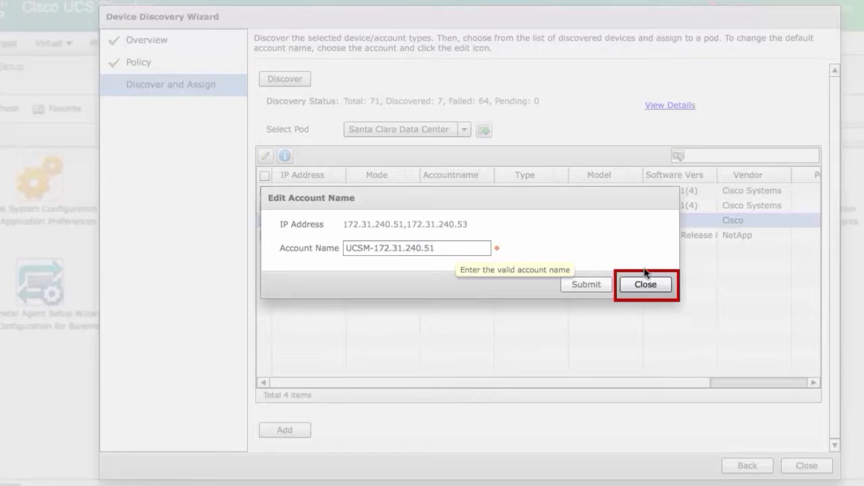
pyautogui.click(645, 284)
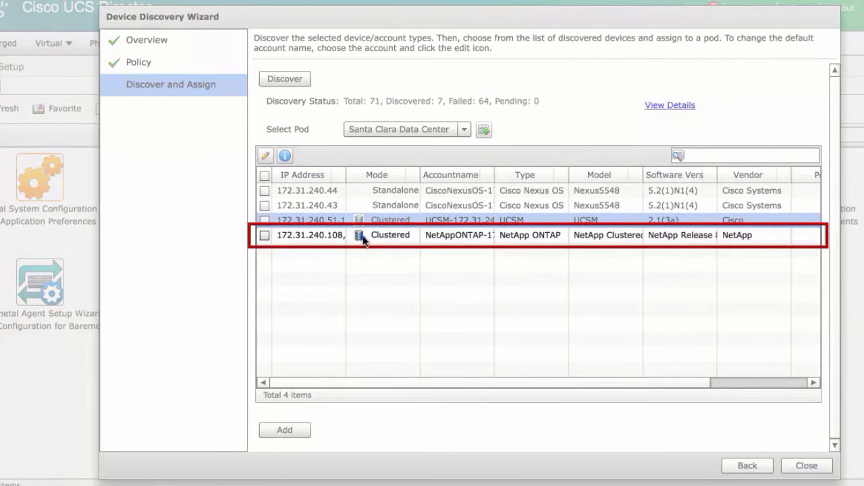
pyautogui.click(363, 236)
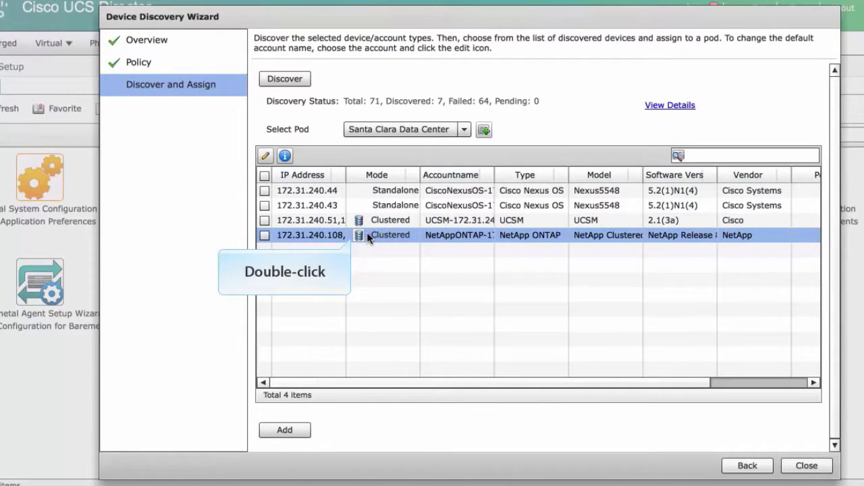
pyautogui.doubleClick(367, 234)
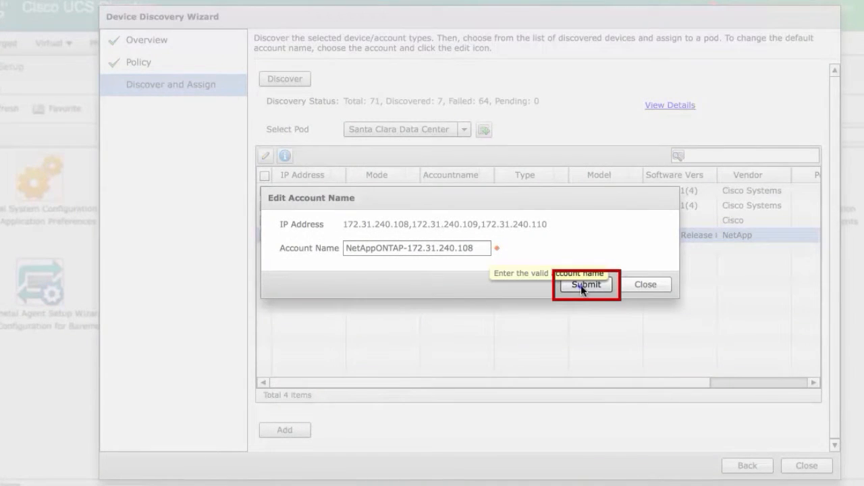
pyautogui.click(581, 285)
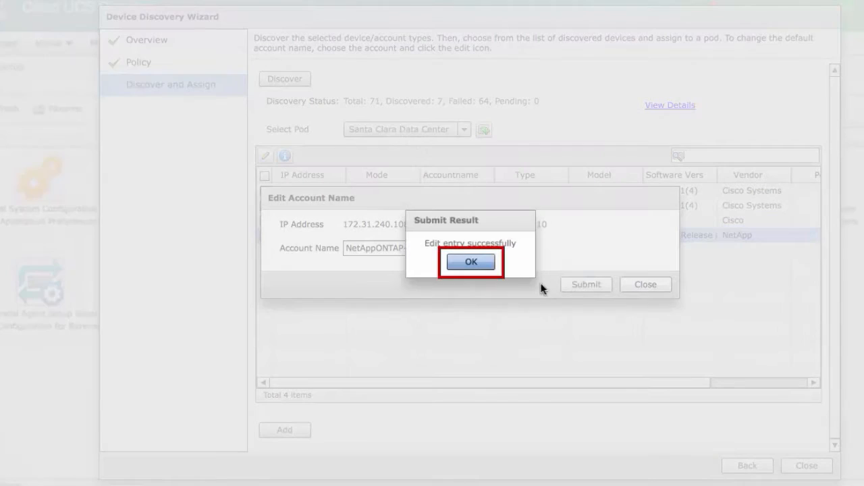
pyautogui.click(472, 266)
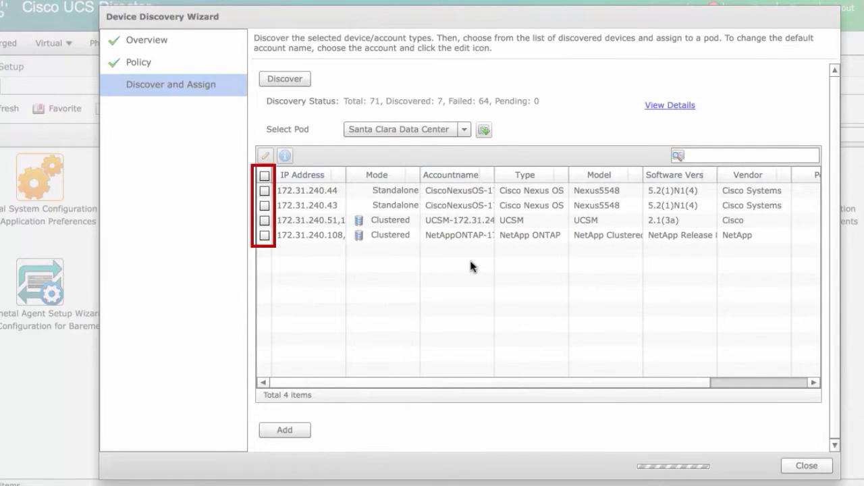
# - Select devices 172.31.240.44, .43, .51 and .108 and add them to the pod
pyautogui.click(265, 191)
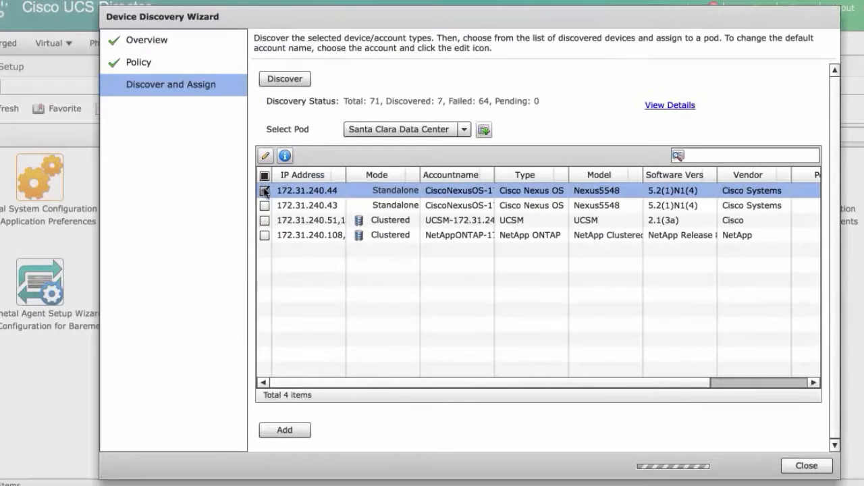
pyautogui.click(265, 205)
pyautogui.click(265, 220)
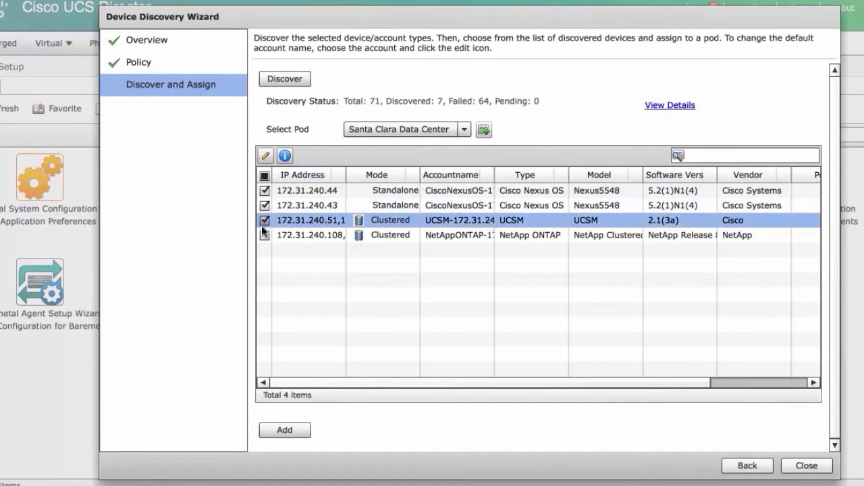
pyautogui.click(264, 235)
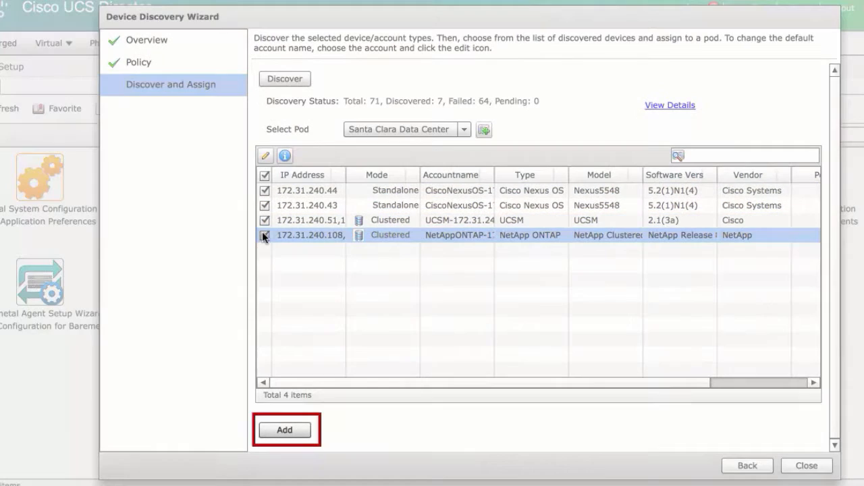
pyautogui.click(291, 429)
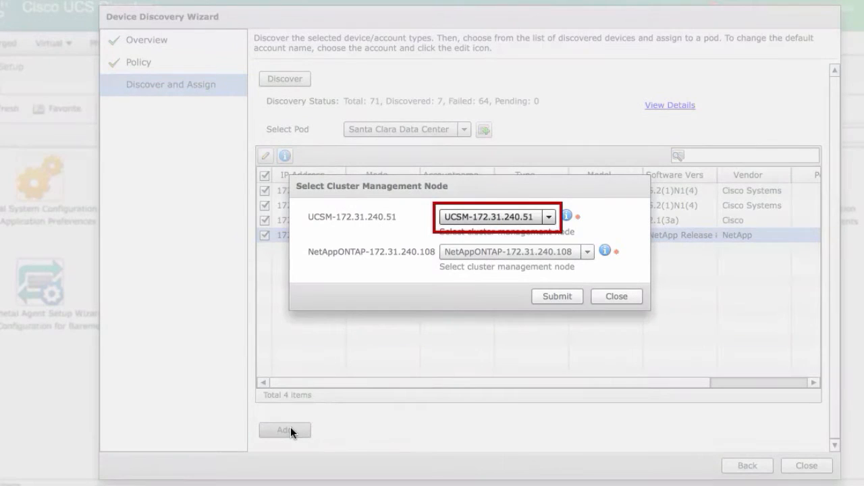
# - Keep UCSM-172.31.240.51 and NetAppONTAP-172.31.240.108 as management nodes and submit
pyautogui.click(526, 215)
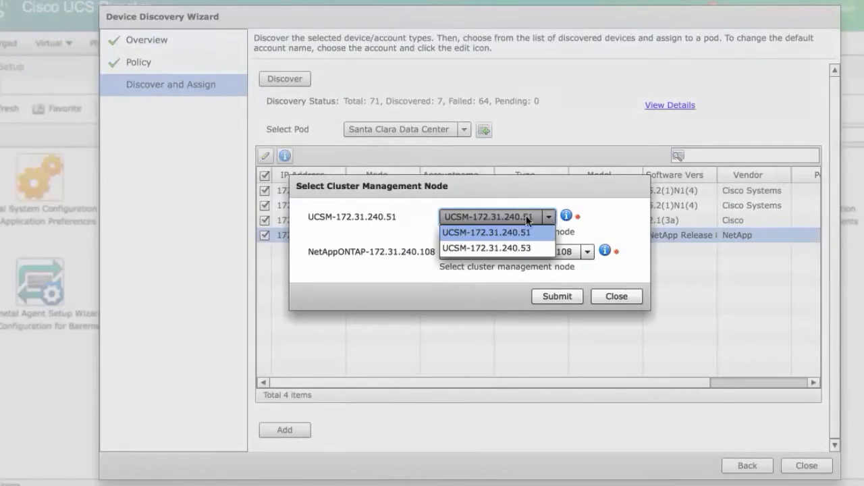
pyautogui.click(518, 218)
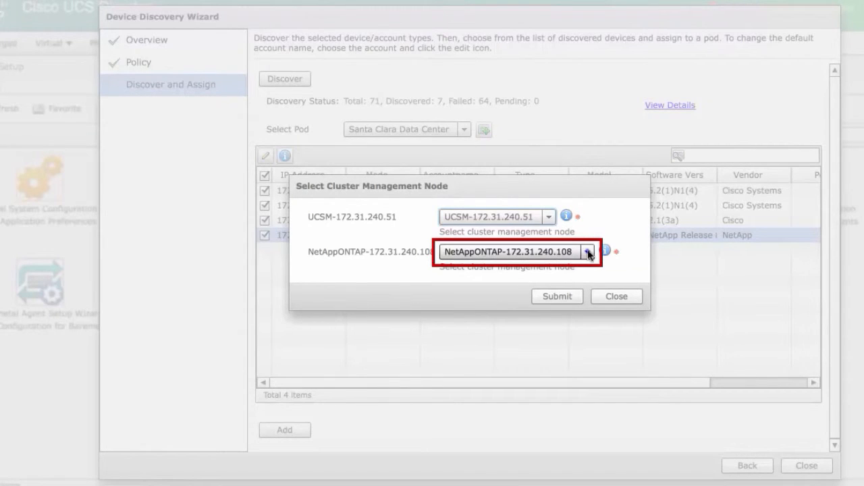
pyautogui.click(563, 255)
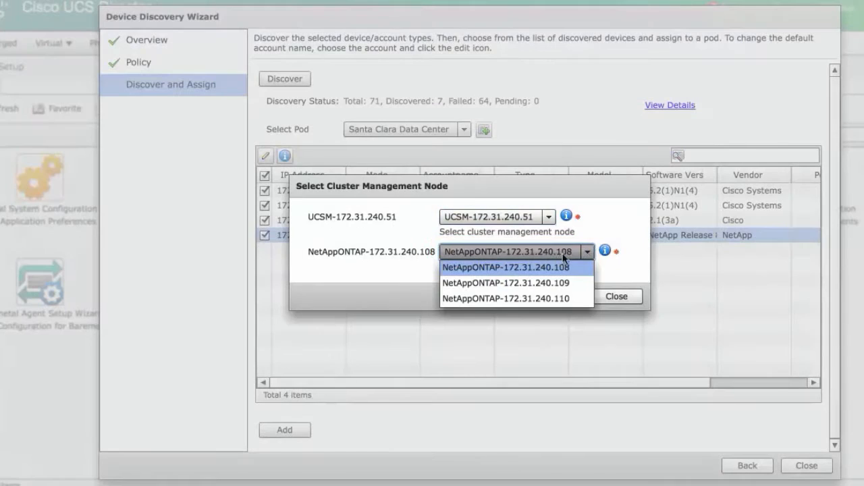
pyautogui.click(554, 268)
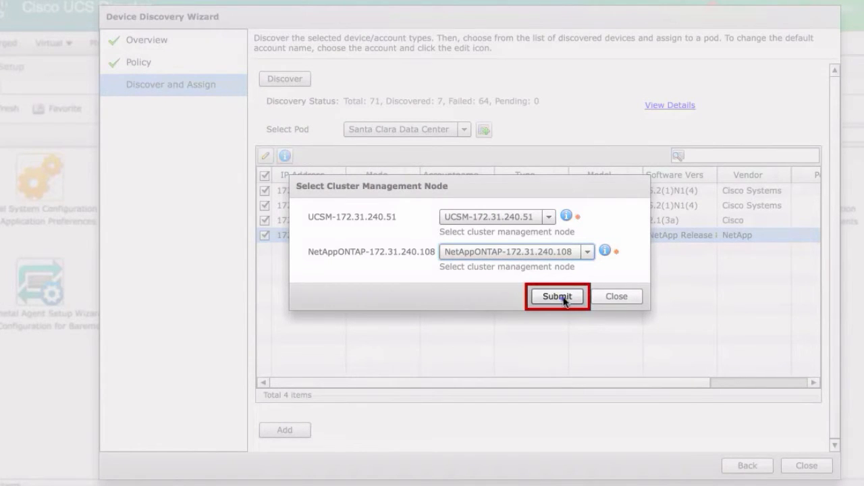
pyautogui.click(563, 299)
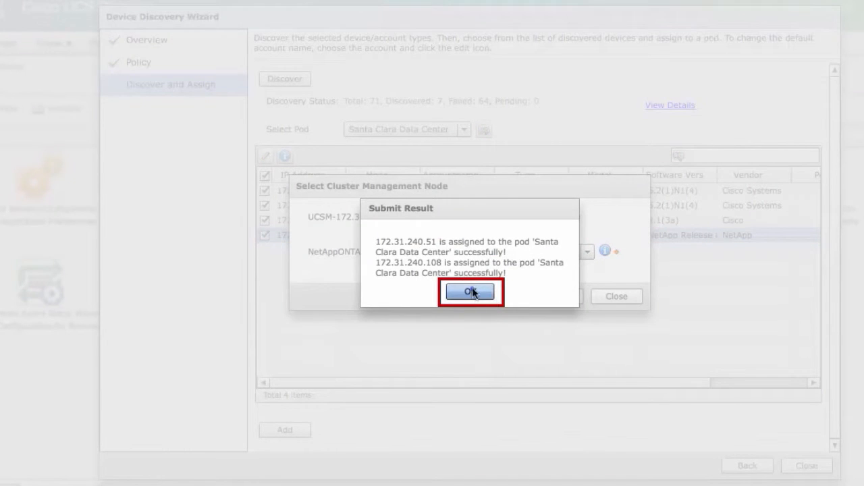
pyautogui.click(471, 291)
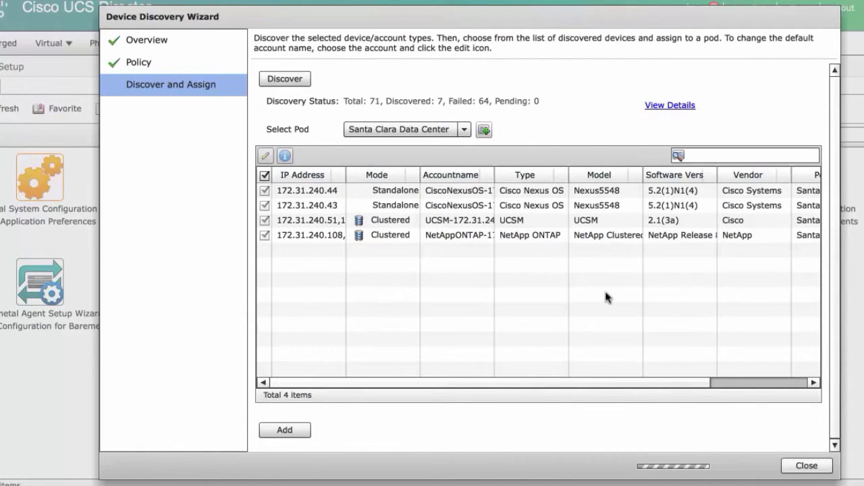
# - Verify the Pod column reads Santa Clara Data Center, then close the wizard
pyautogui.click(795, 382)
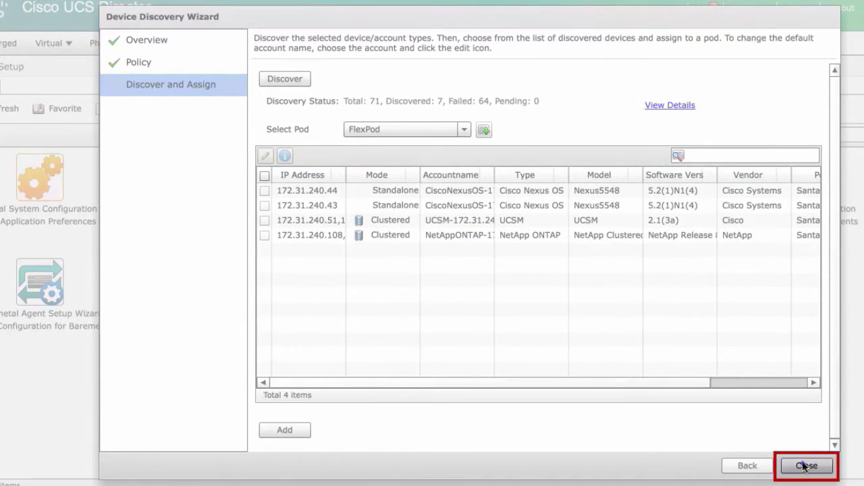
pyautogui.click(805, 466)
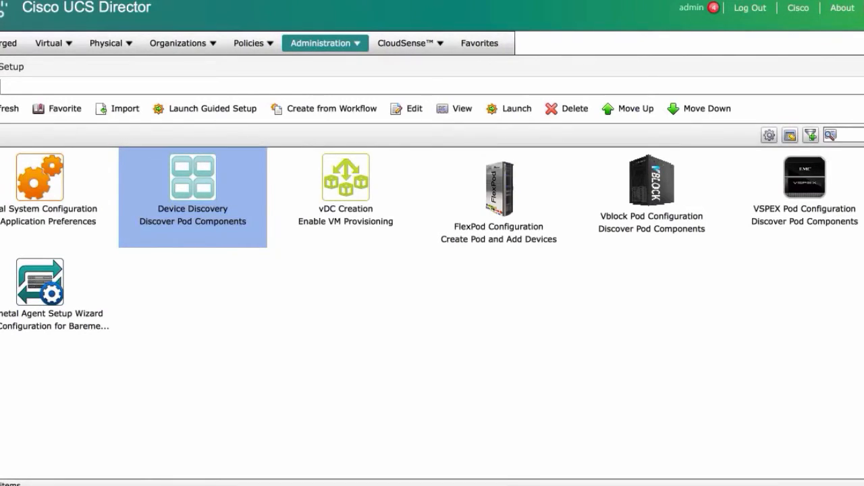